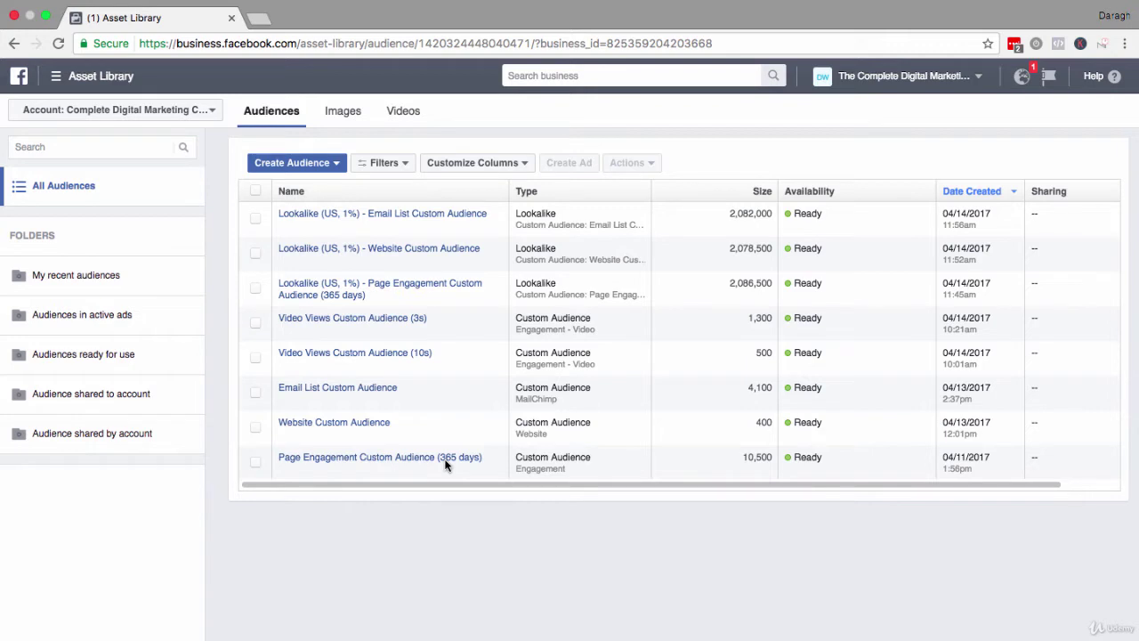
Step: Compare the Page Engagement audience size (10,500) with the US lookalike's 2,086,500
double_click(752, 456)
drag(727, 281, 772, 275)
click(745, 456)
drag(749, 454, 773, 453)
drag(729, 281, 770, 280)
click(710, 515)
double_click(748, 455)
click(428, 521)
Step: From Audiences, start a Lookalike Audience sourced from Page Engagement Custom Audience (365 days)
click(55, 86)
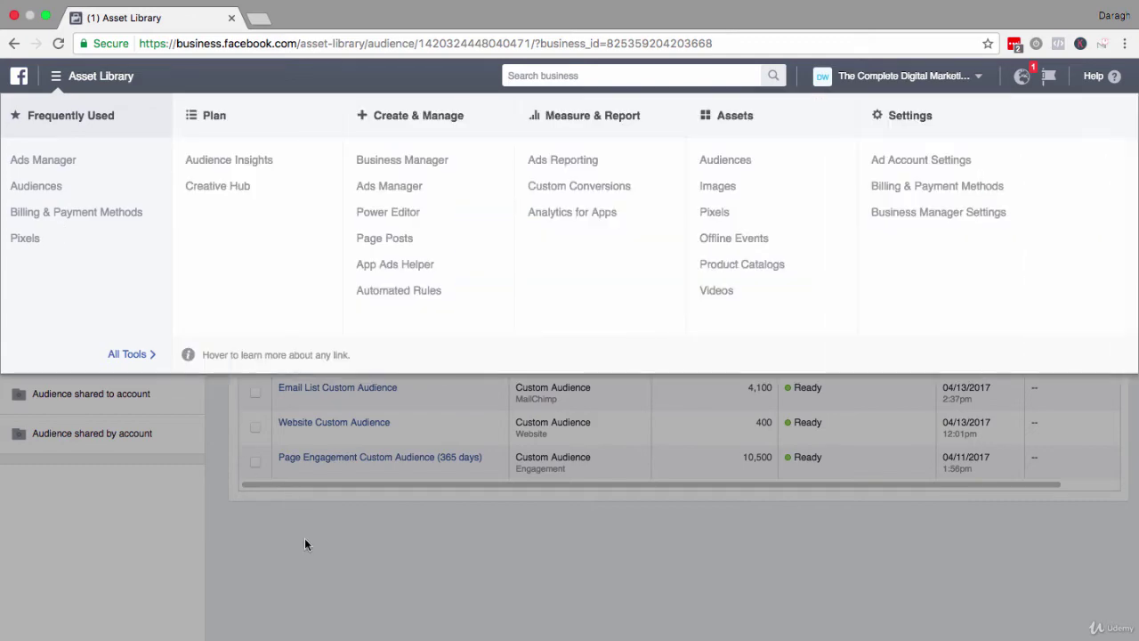
click(304, 539)
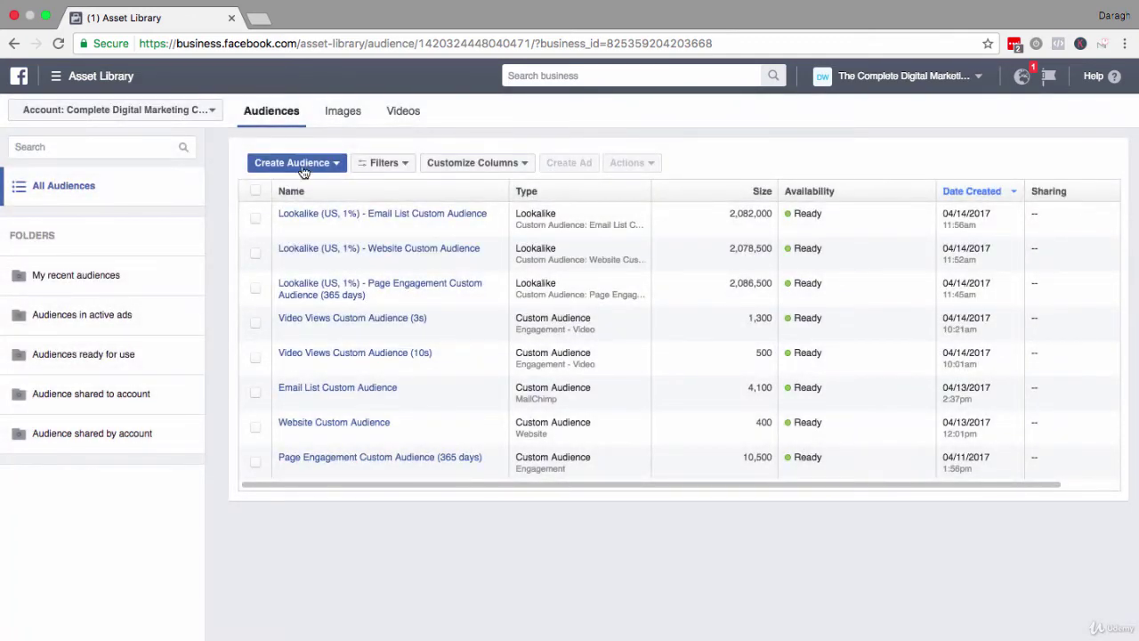
click(324, 168)
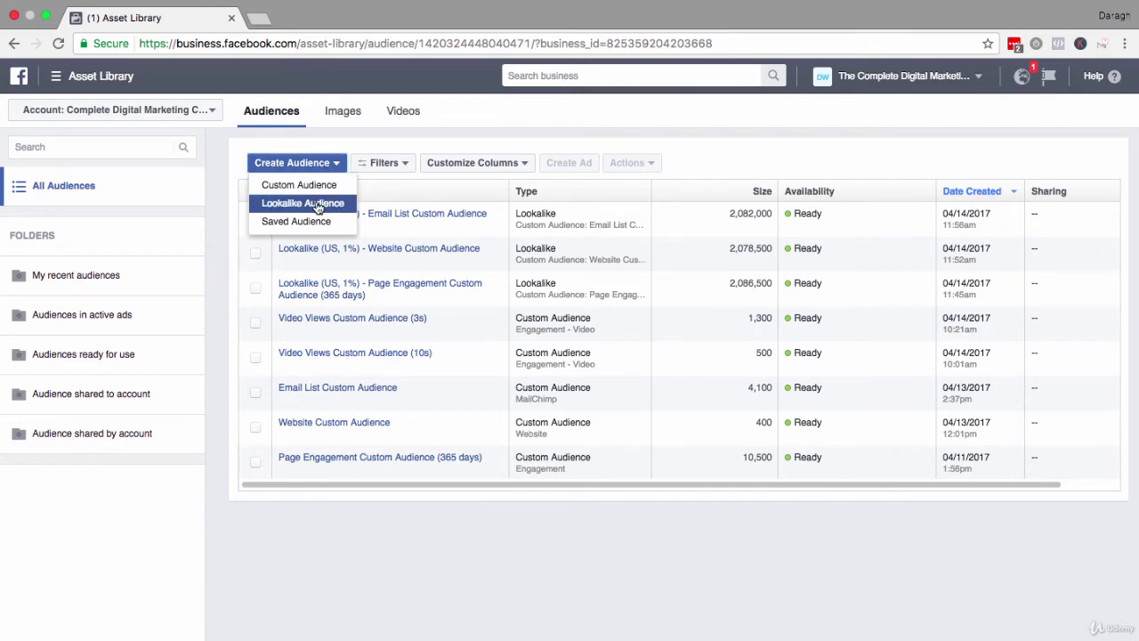
click(318, 205)
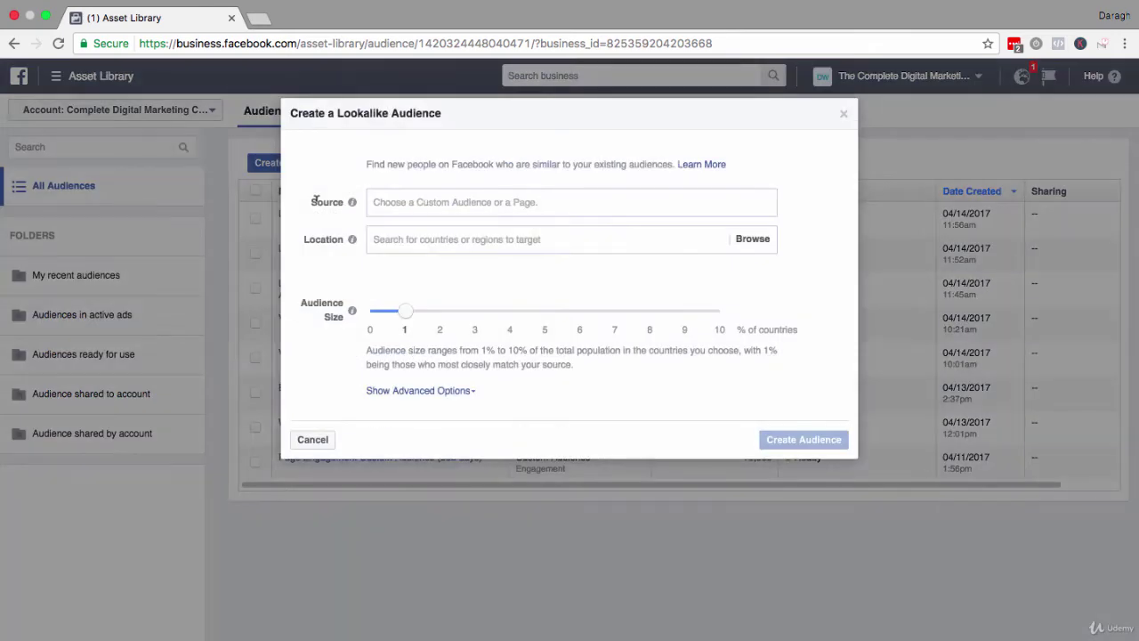
click(479, 203)
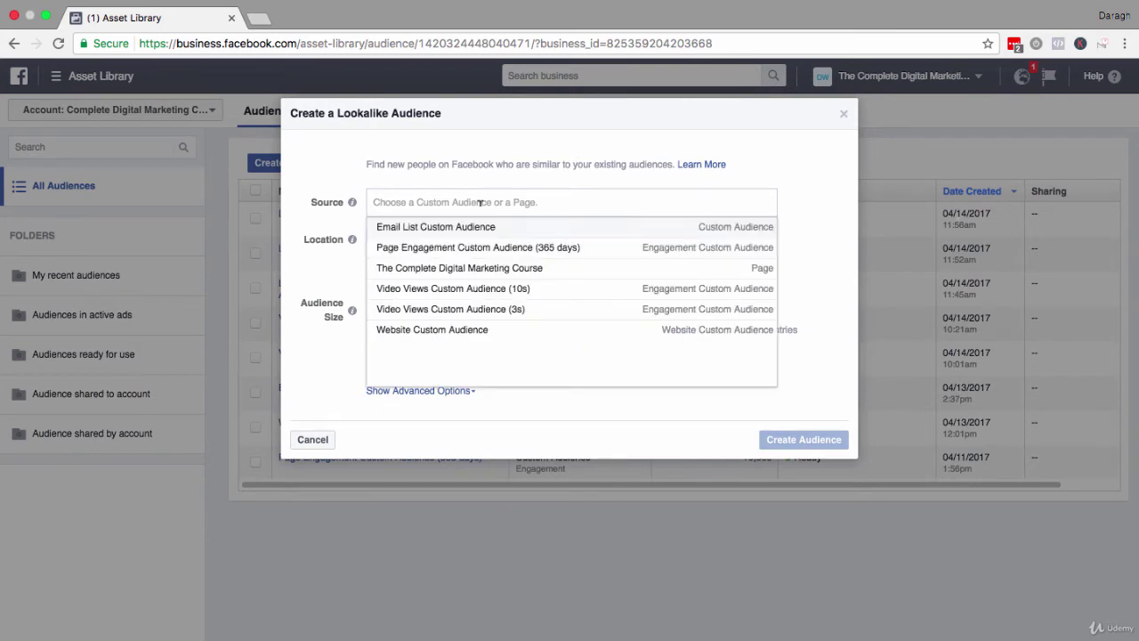
click(480, 249)
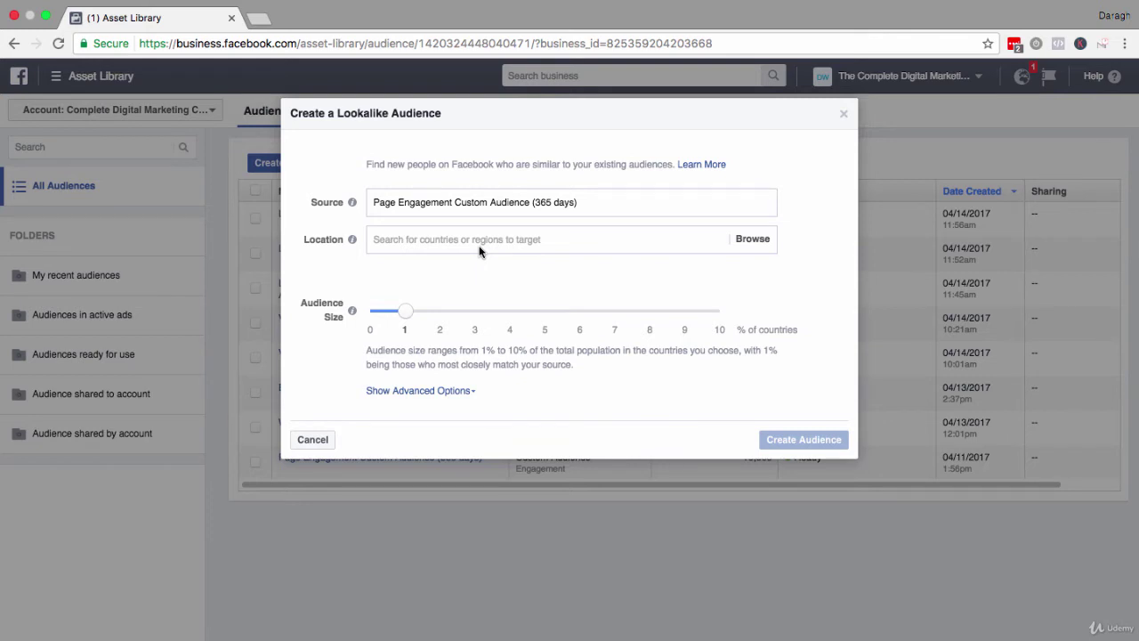
Step: Set the lookalike's location to United States, for about 2,110,000 estimated reach at 1%
click(471, 246)
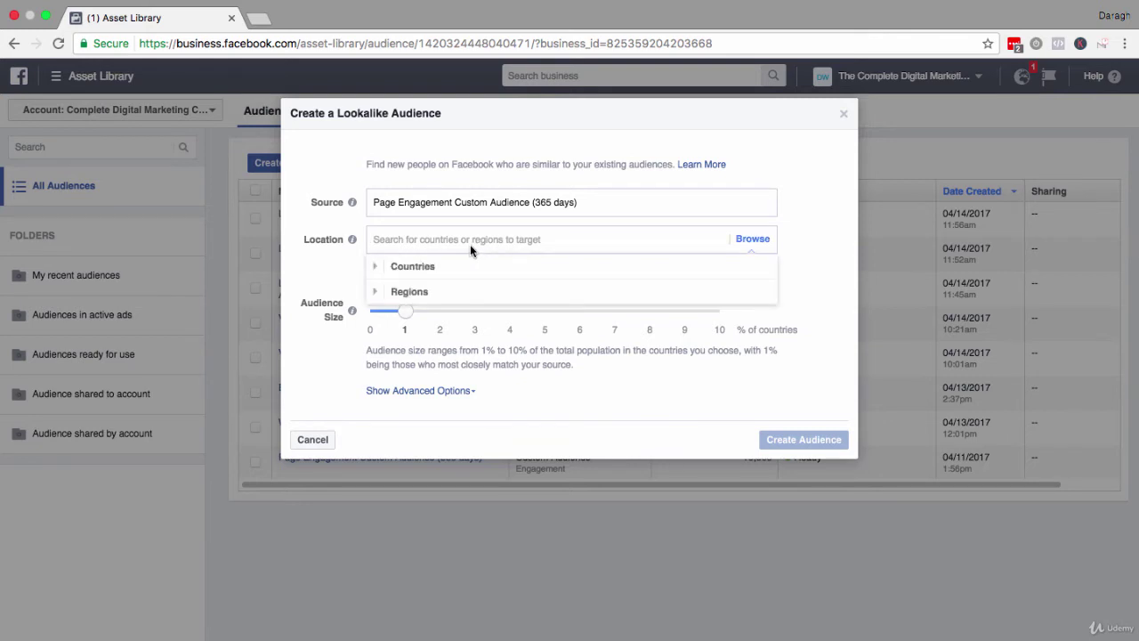
text(united)
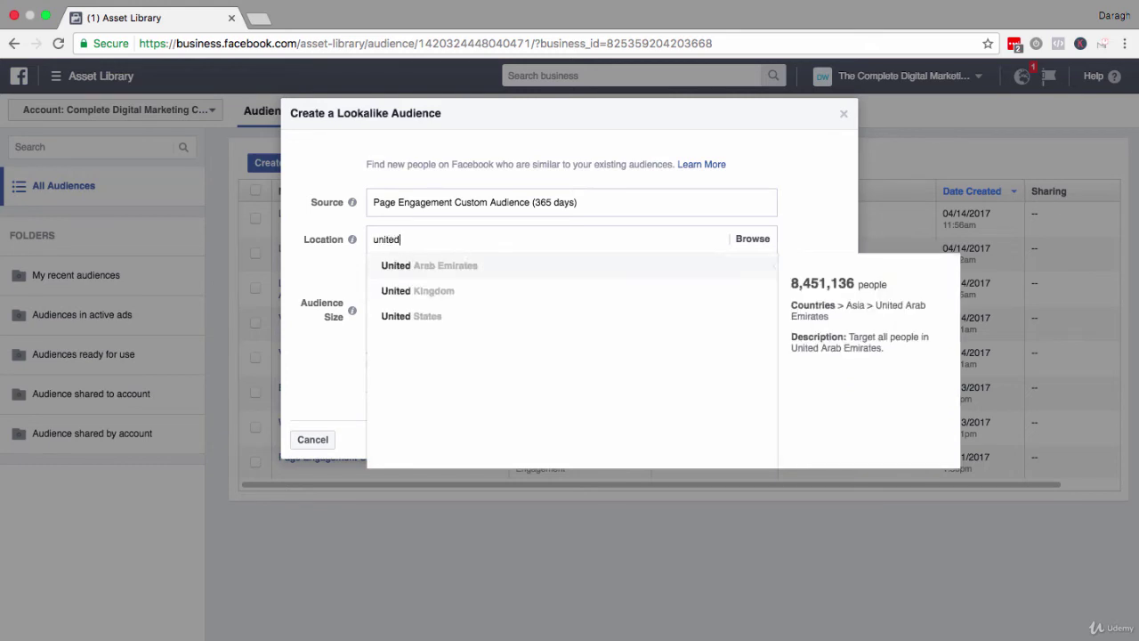
click(454, 317)
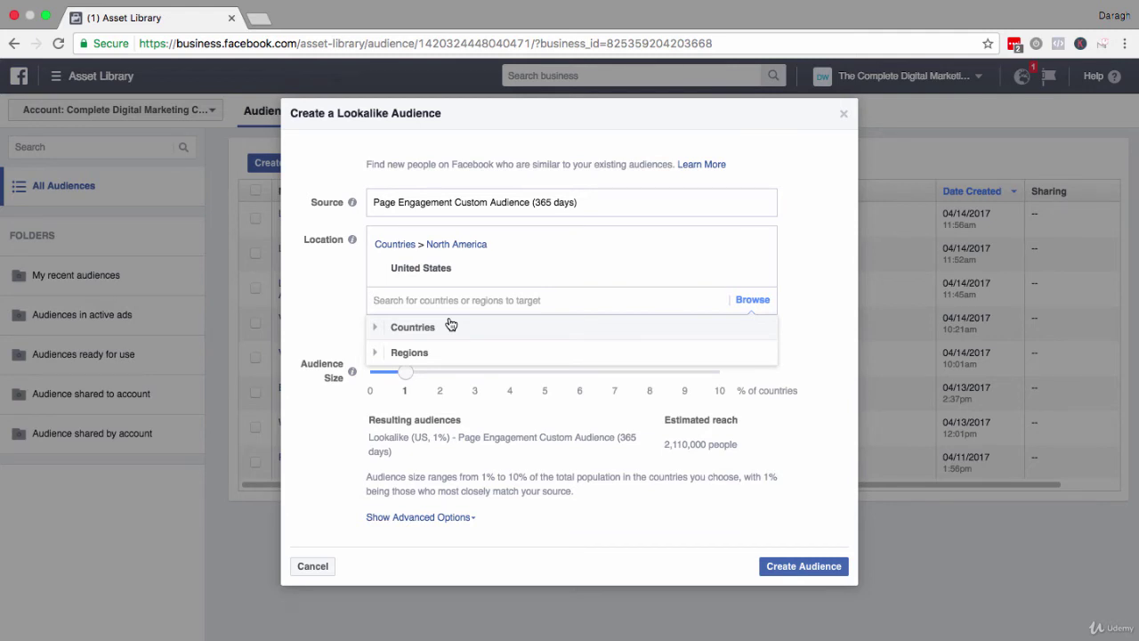
click(815, 317)
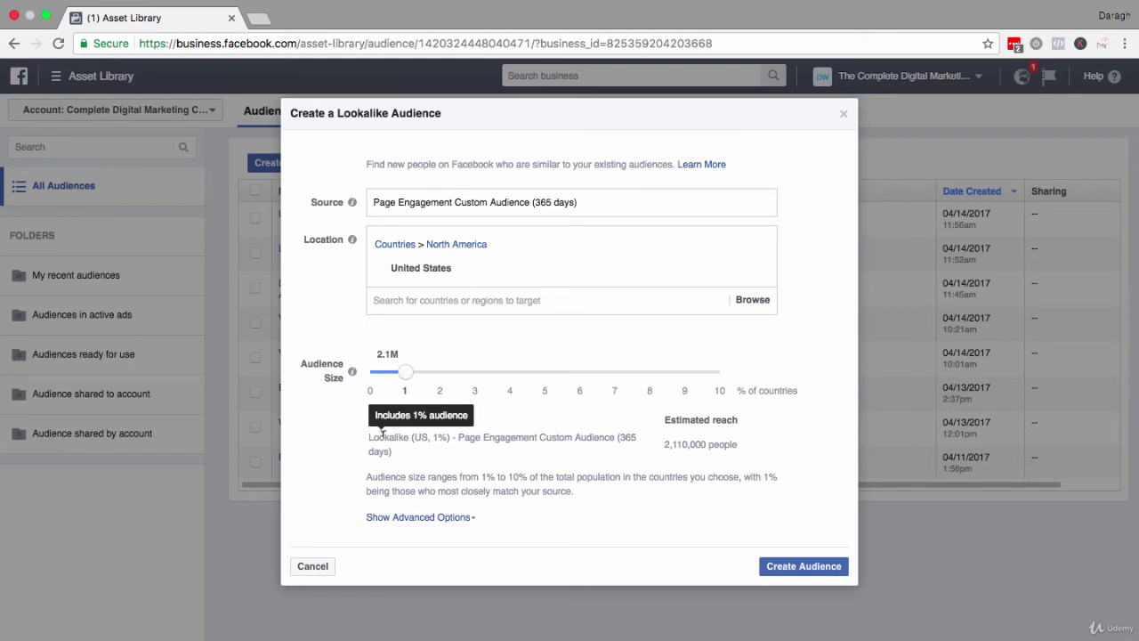
drag(369, 436, 449, 443)
click(432, 446)
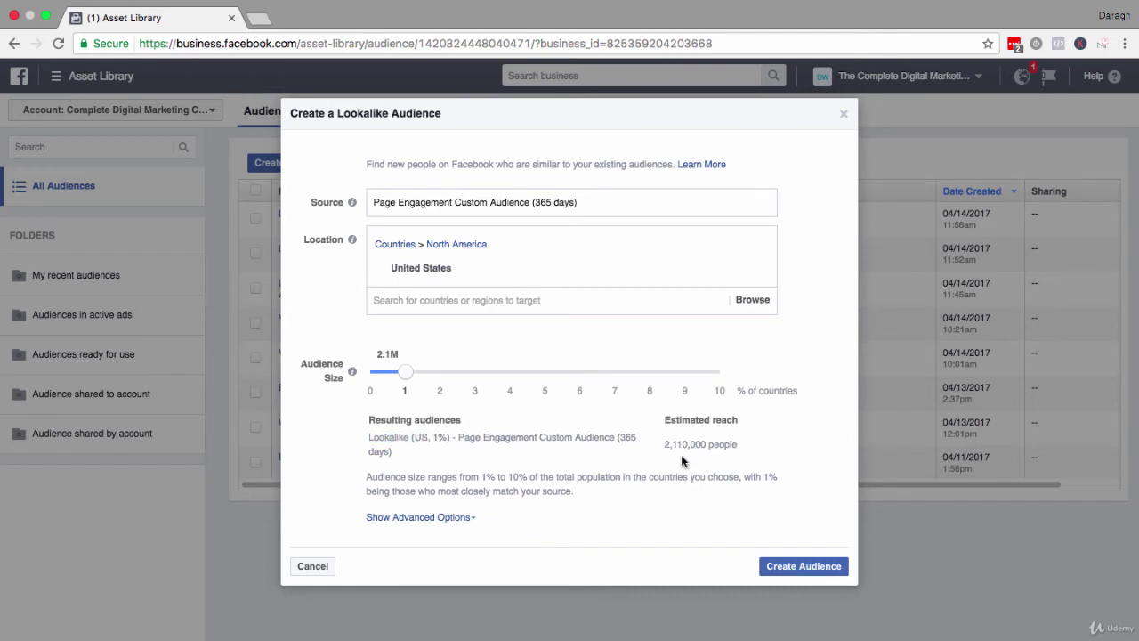
drag(664, 444, 760, 438)
drag(411, 377, 440, 378)
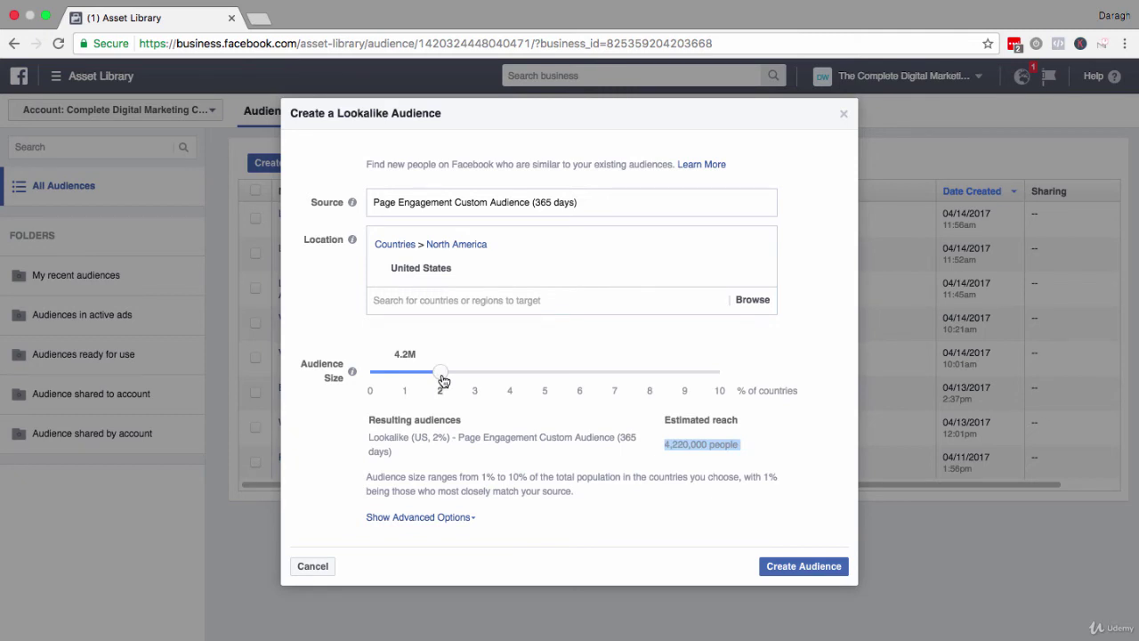
click(637, 452)
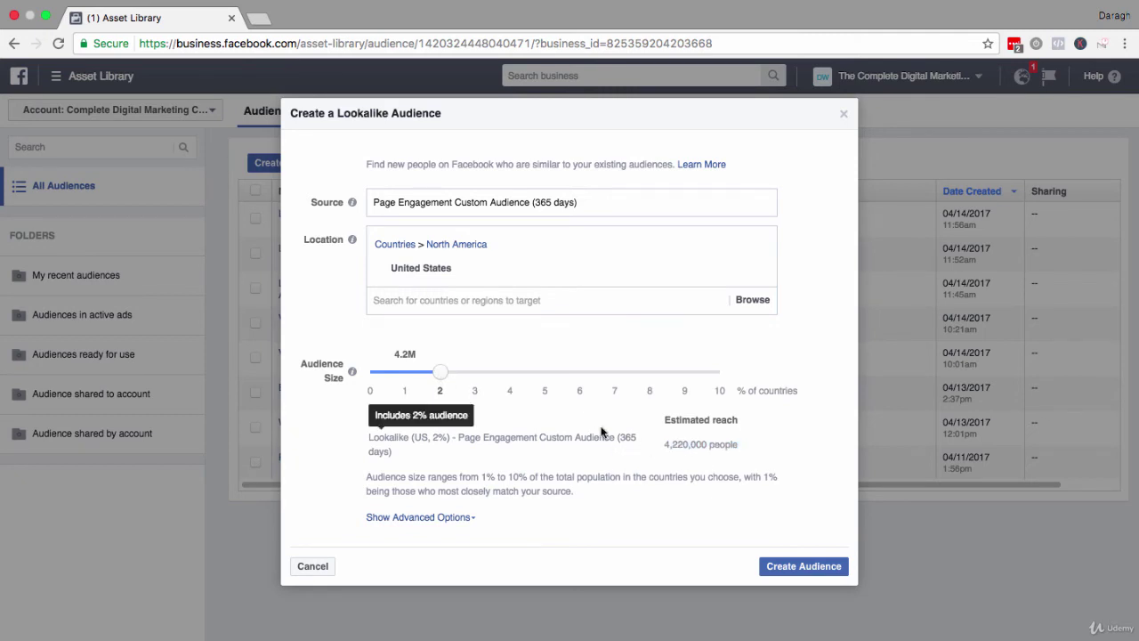
drag(442, 374, 720, 378)
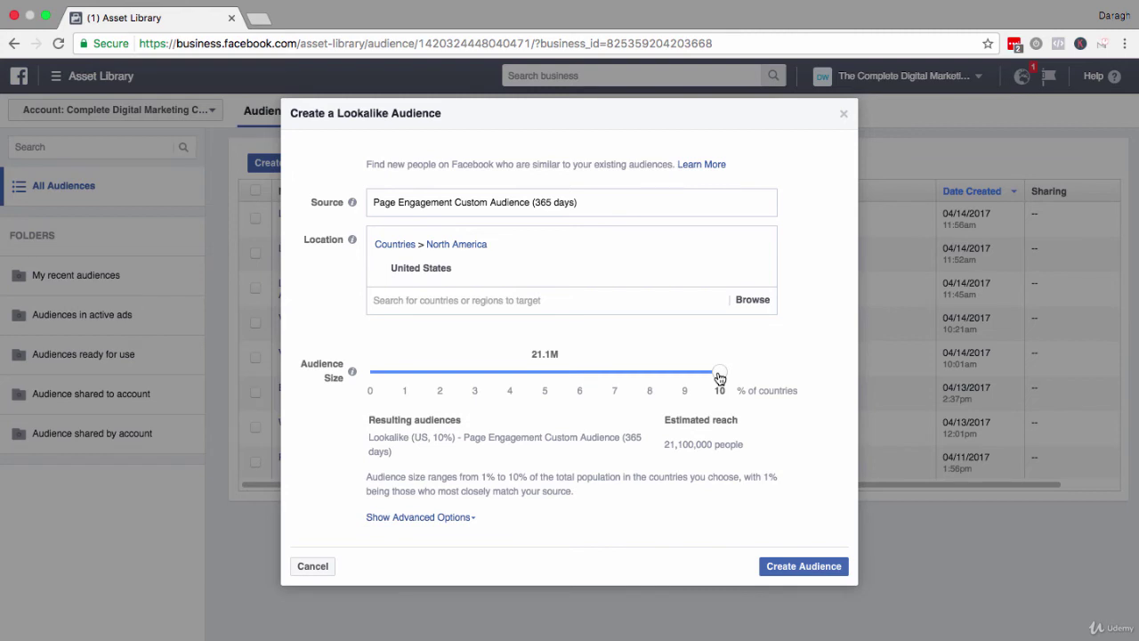
drag(719, 378, 412, 380)
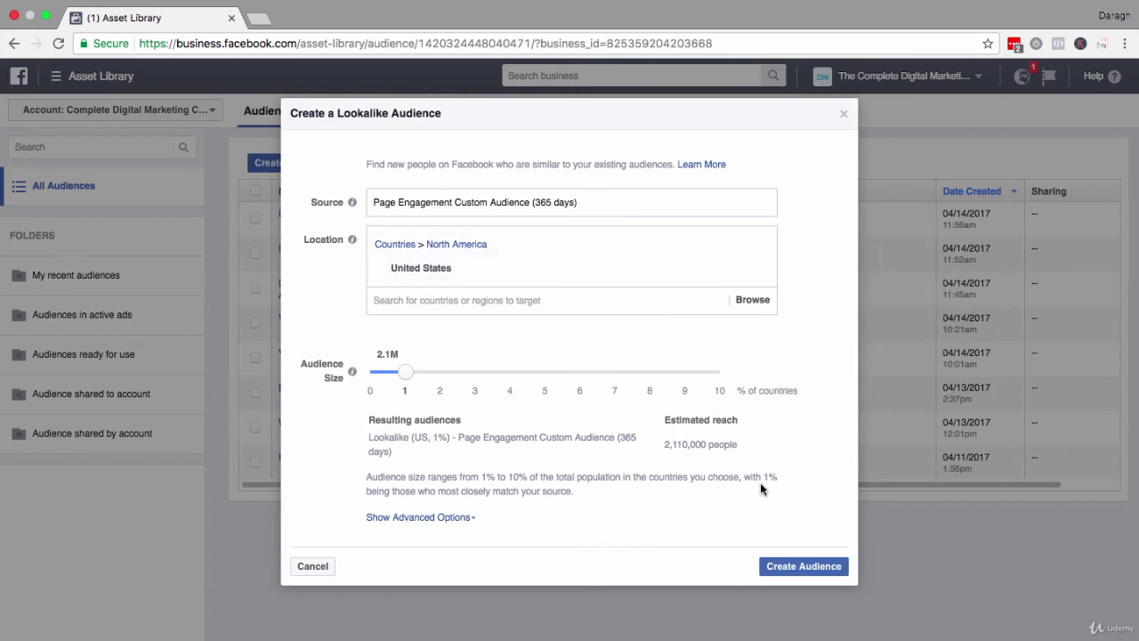
Step: After the duplicate error, switch the location from United States to Canada and create the 1% lookalike
click(796, 571)
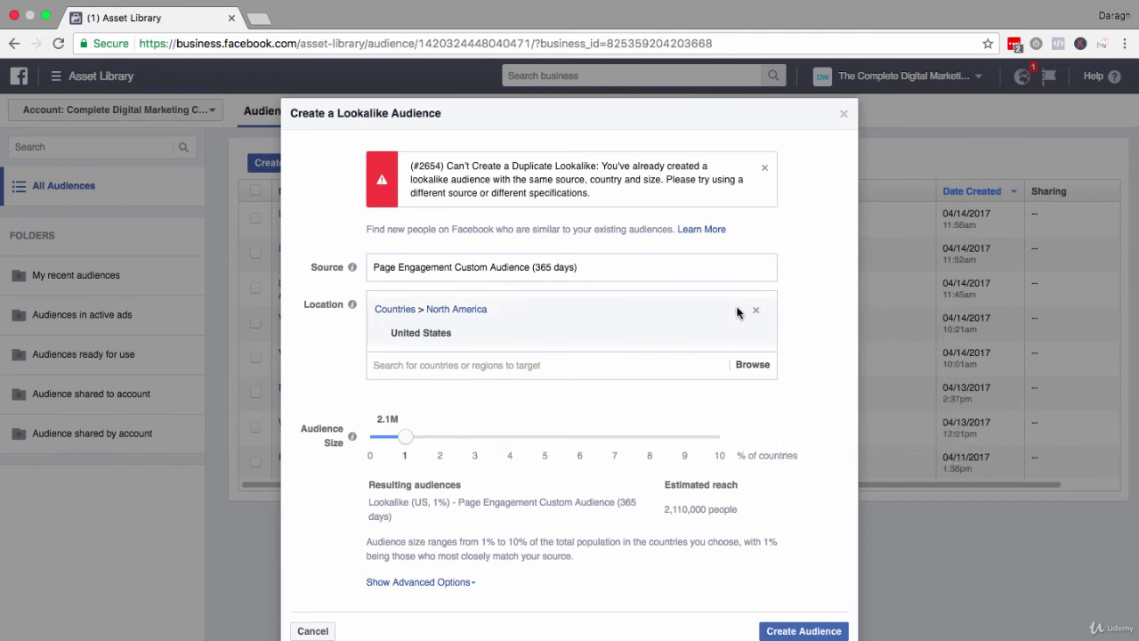
click(757, 336)
click(566, 303)
text(canada)
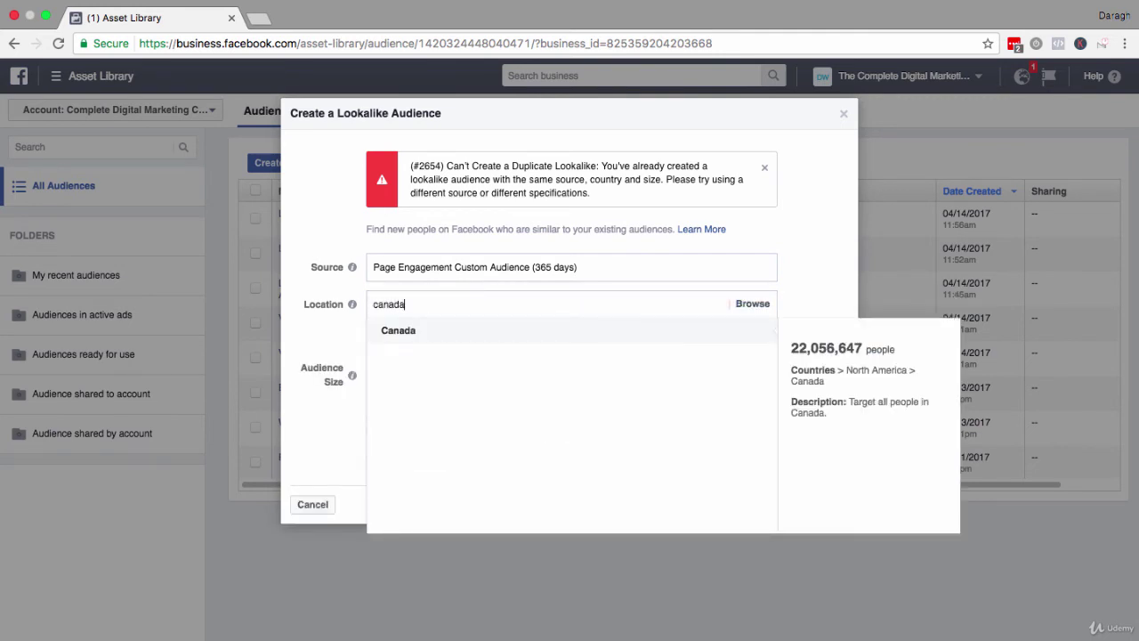
click(547, 335)
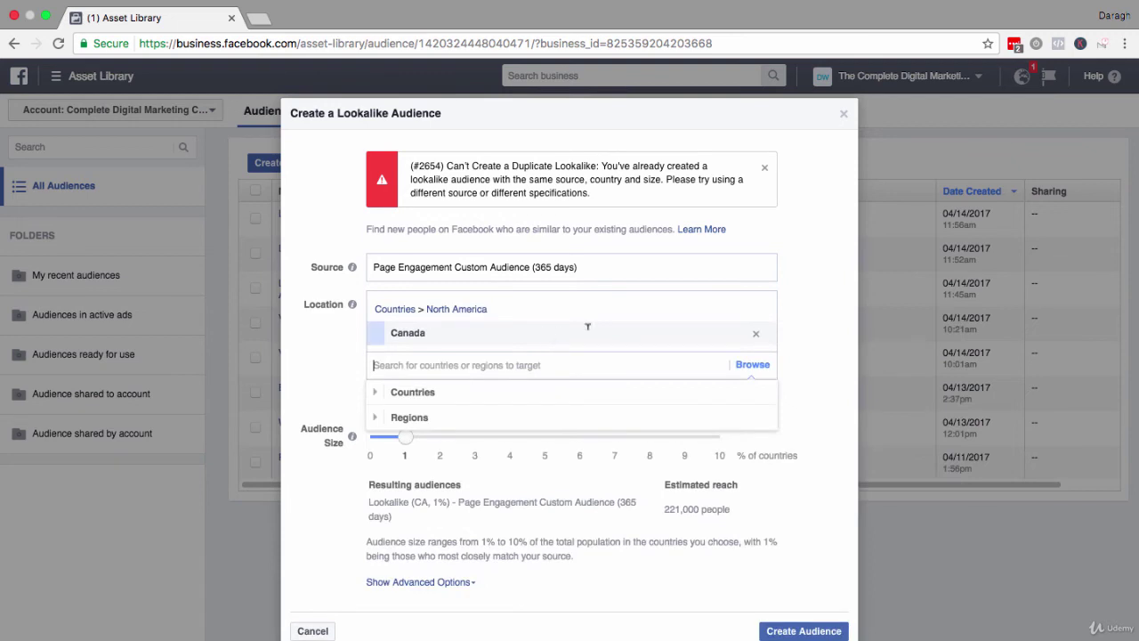
click(784, 630)
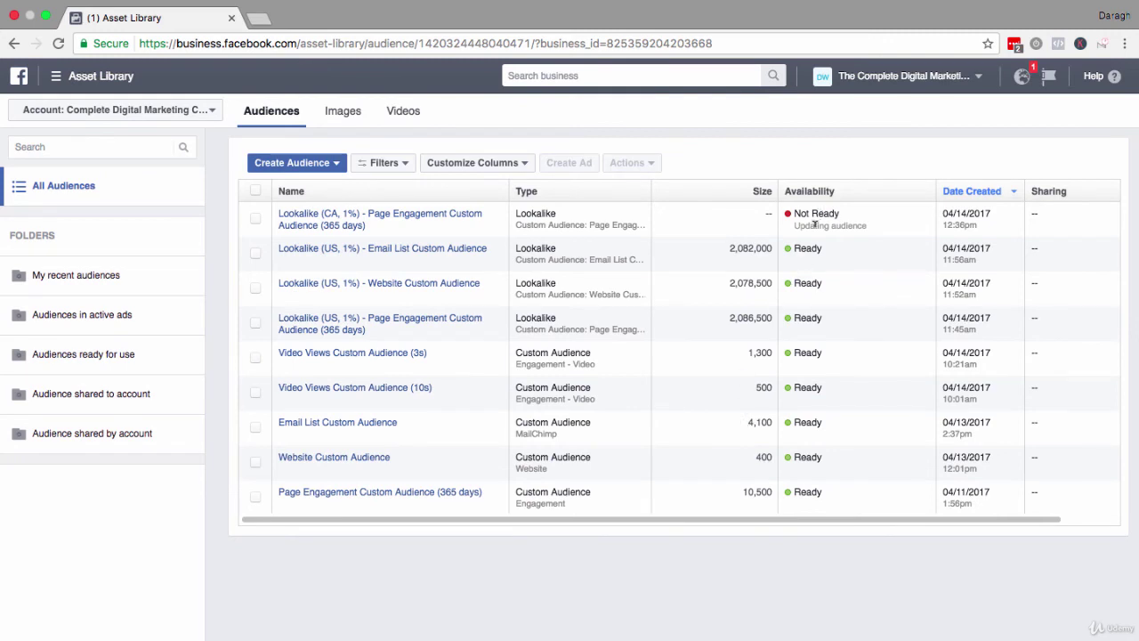
Step: Check the new Canada lookalike's Updating status, then show the Create Audience options
drag(815, 224, 868, 225)
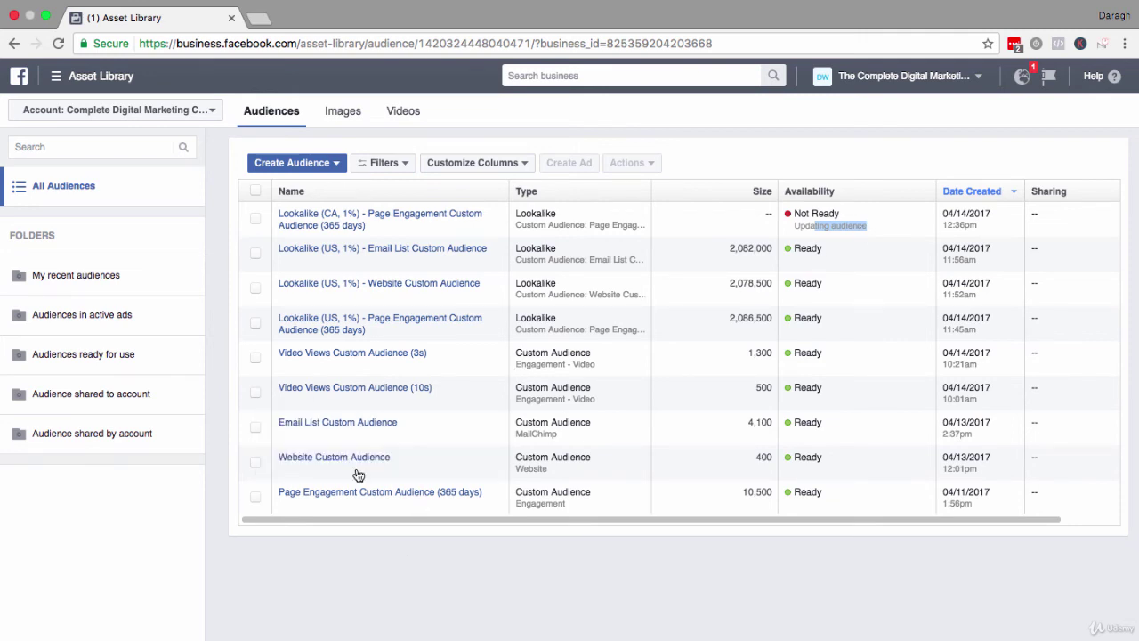
click(333, 163)
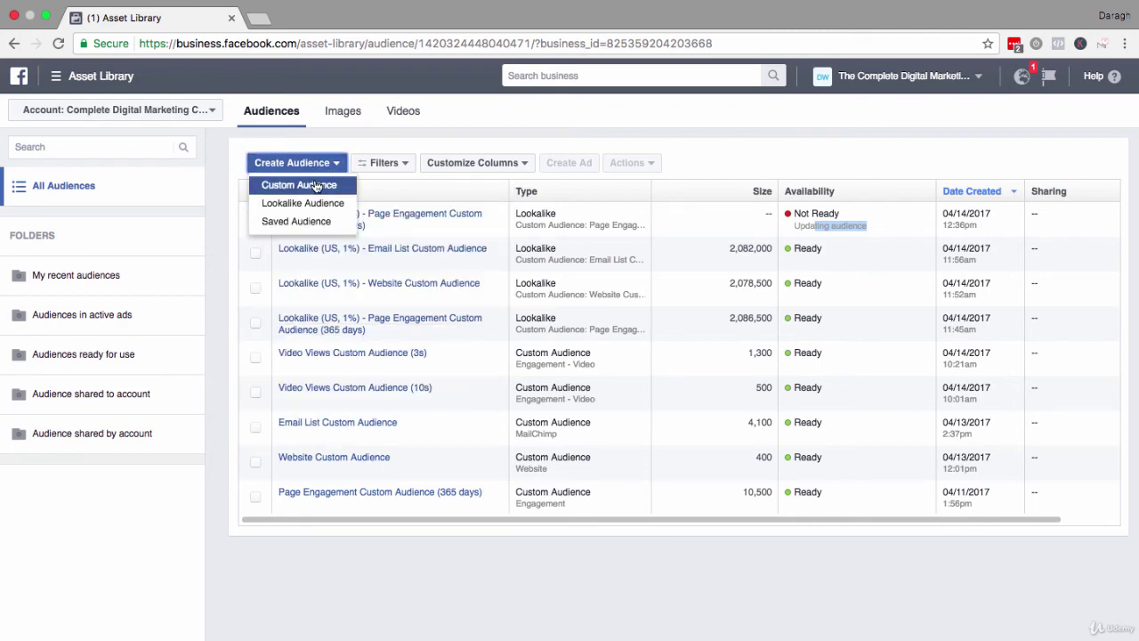
click(317, 185)
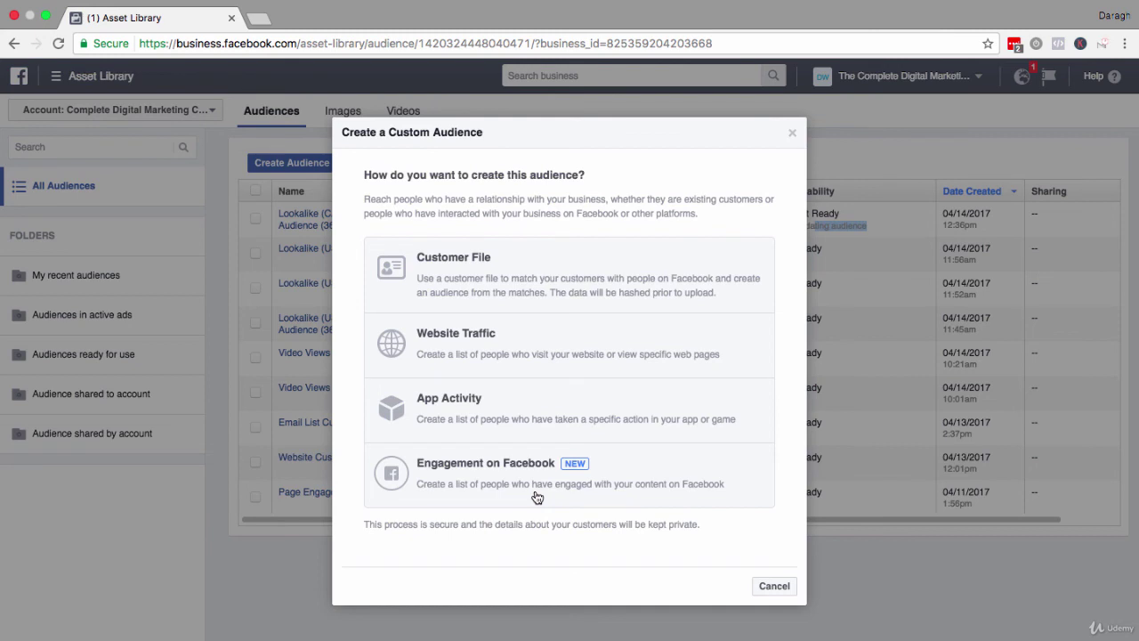
click(791, 134)
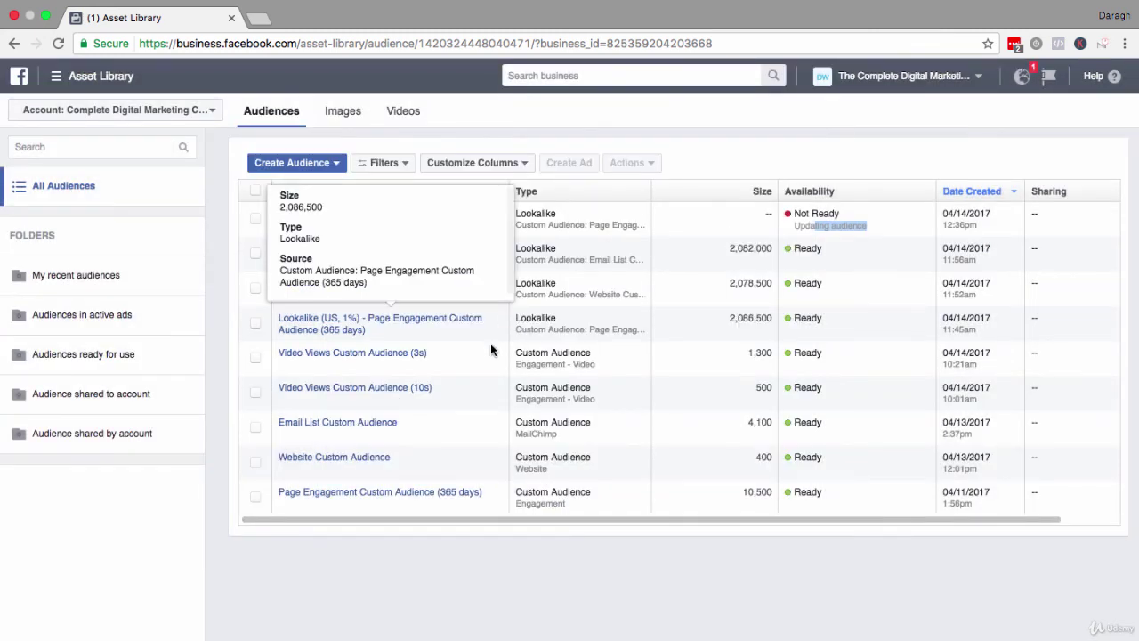